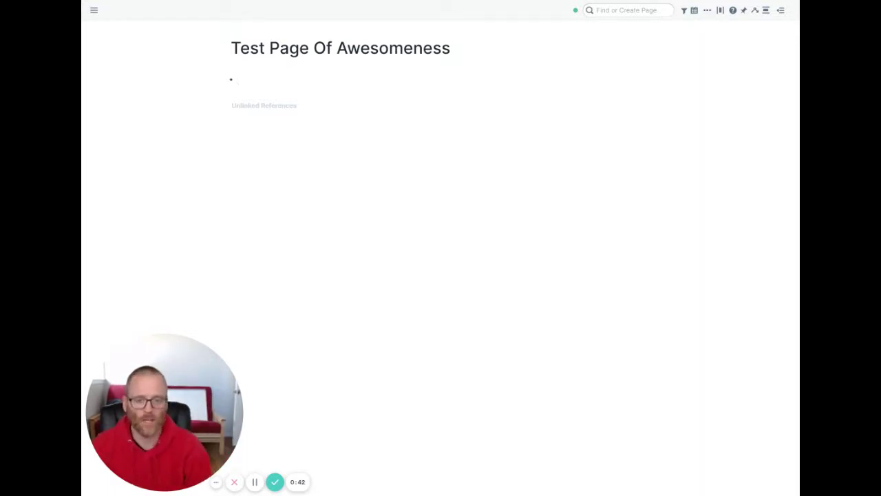
# Insert a Pomodoro timer in the empty block of the page
pyautogui.write('/')
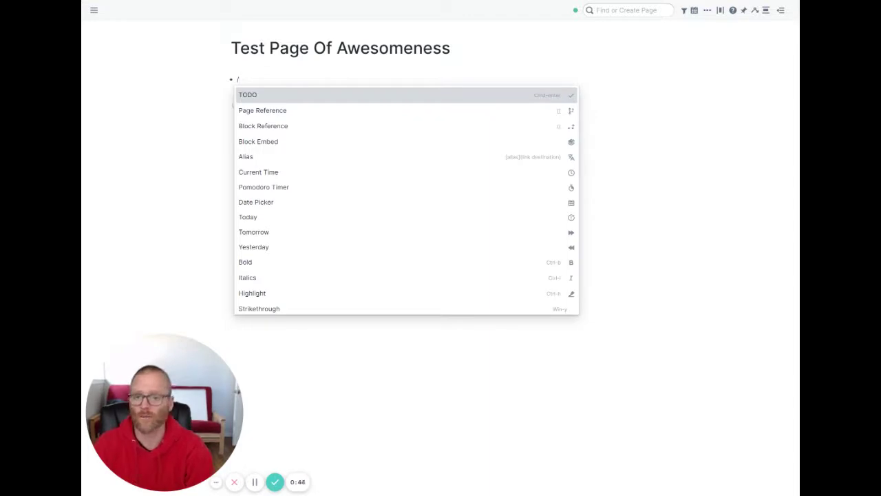
pyautogui.write('pomo')
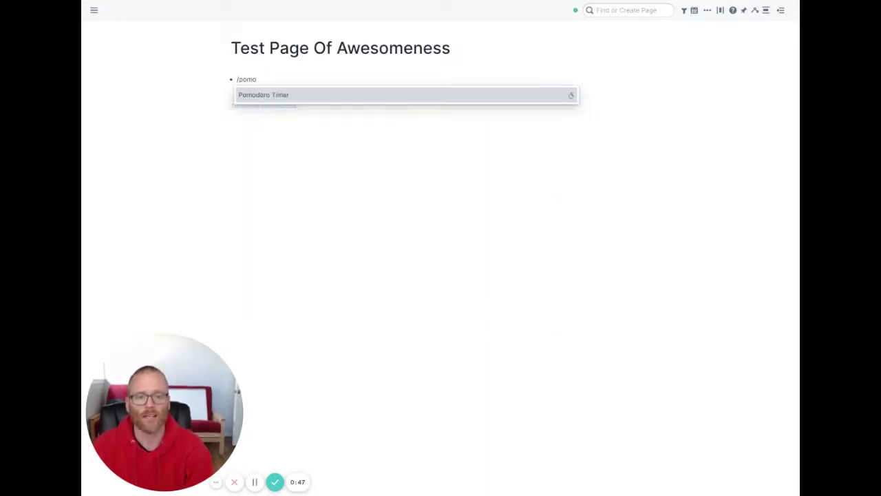
pyautogui.press('Return')
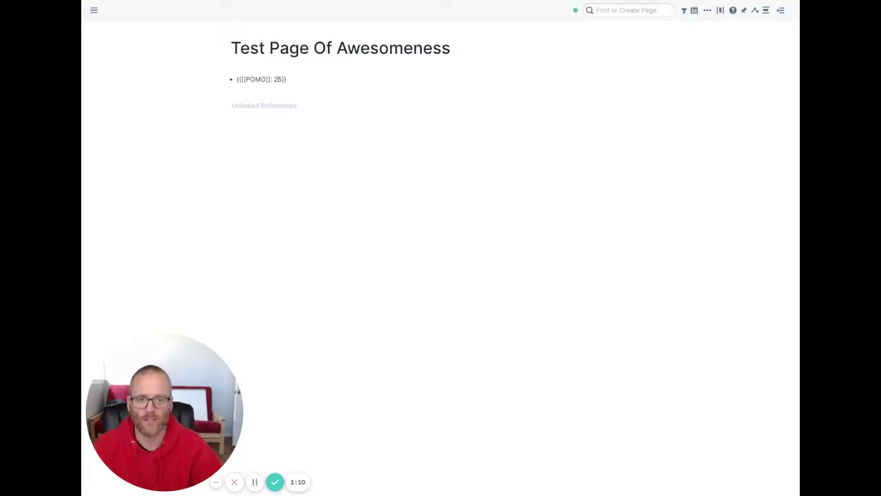
# Set the Pomodoro timer's duration to 45 minutes and start it
pyautogui.press('BackSpace')
pyautogui.press('BackSpace')
pyautogui.write('45')
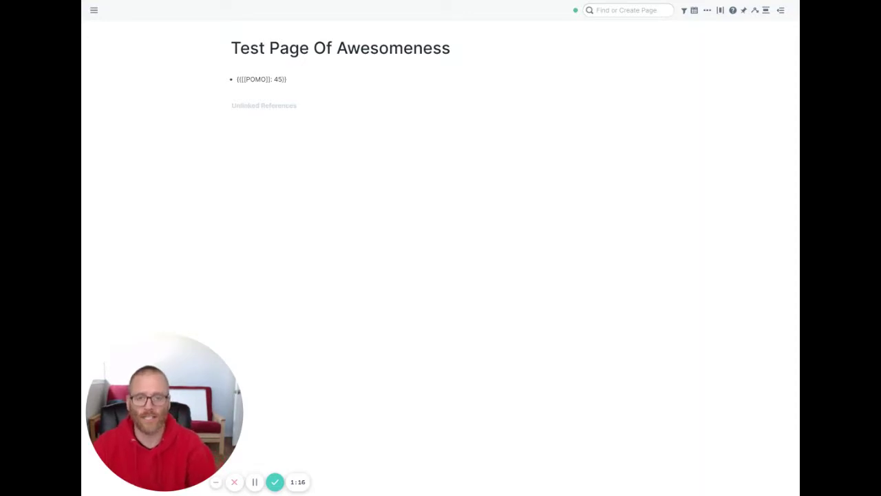
pyautogui.press('Return')
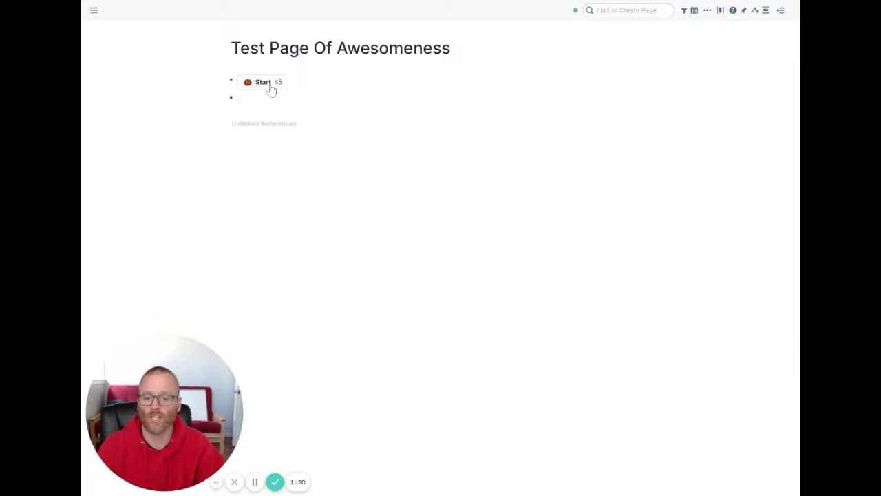
pyautogui.click(271, 87)
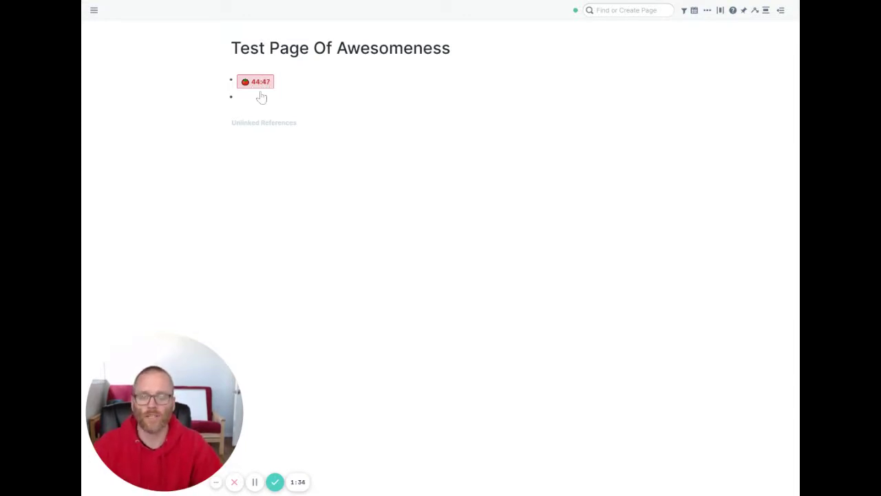
# Delete the running 45-minute timer together with the empty block below it, leaving one blank block
pyautogui.press('BackSpace')
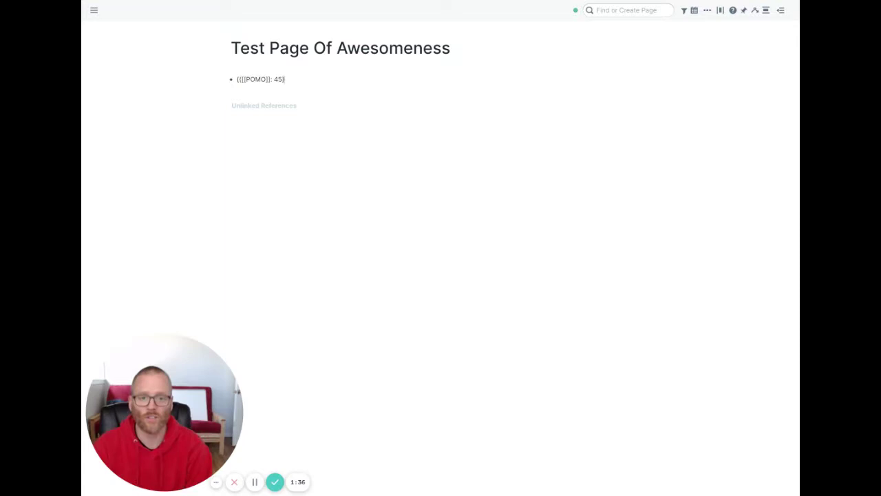
pyautogui.press('BackSpace')
pyautogui.press('BackSpace')
pyautogui.press('BackSpace')
pyautogui.press('BackSpace')
pyautogui.press('BackSpace')
pyautogui.press('BackSpace')
pyautogui.press('BackSpace')
pyautogui.press('BackSpace')
pyautogui.press('BackSpace')
pyautogui.press('BackSpace')
pyautogui.press('BackSpace')
pyautogui.press('BackSpace')
pyautogui.press('BackSpace')
pyautogui.press('BackSpace')
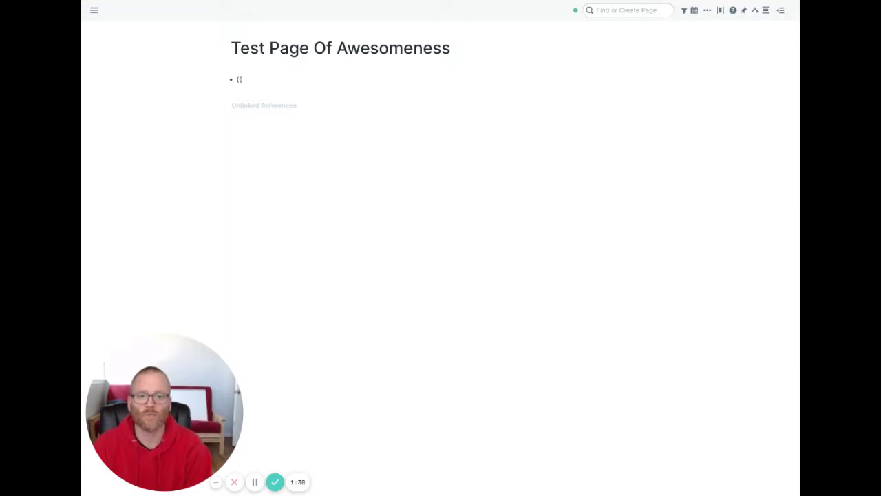
pyautogui.press('BackSpace')
pyautogui.press('BackSpace')
# Insert another Pomodoro timer with the default 25 minutes in the blank block and add an empty block below
pyautogui.write('/pdom')
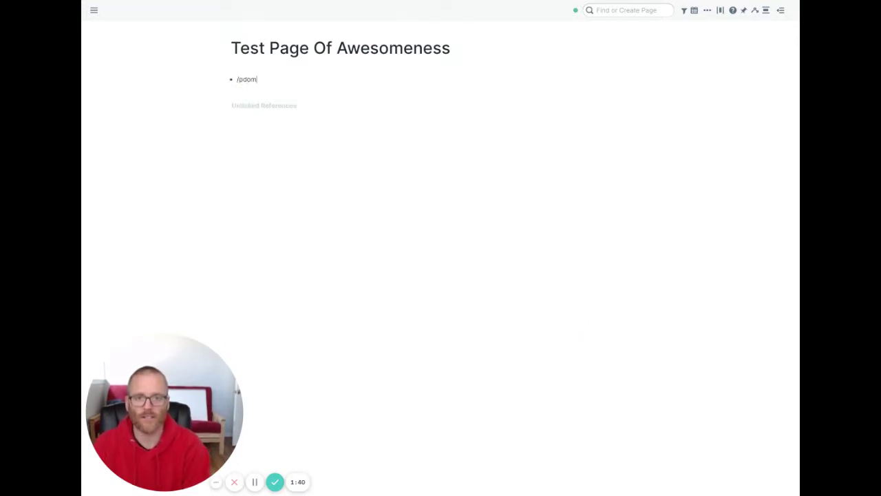
pyautogui.press('BackSpace')
pyautogui.press('BackSpace')
pyautogui.press('BackSpace')
pyautogui.press('BackSpace')
pyautogui.write('pomo')
pyautogui.press('Return')
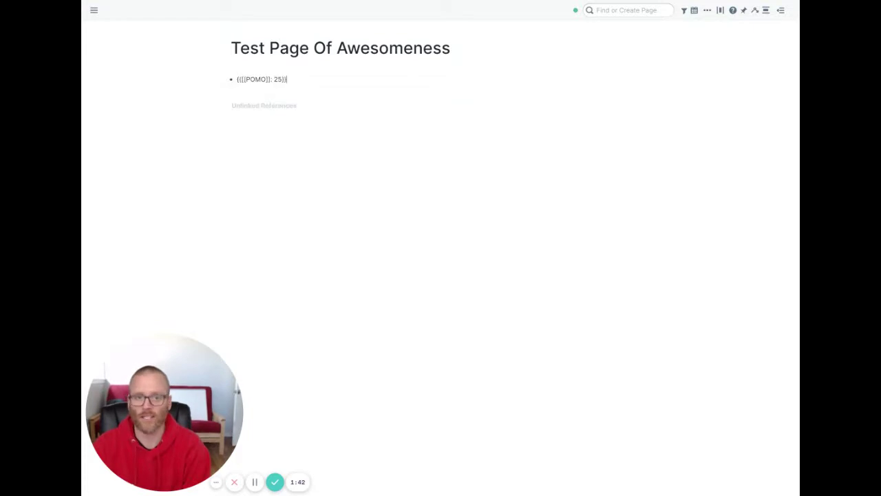
pyautogui.press('Return')
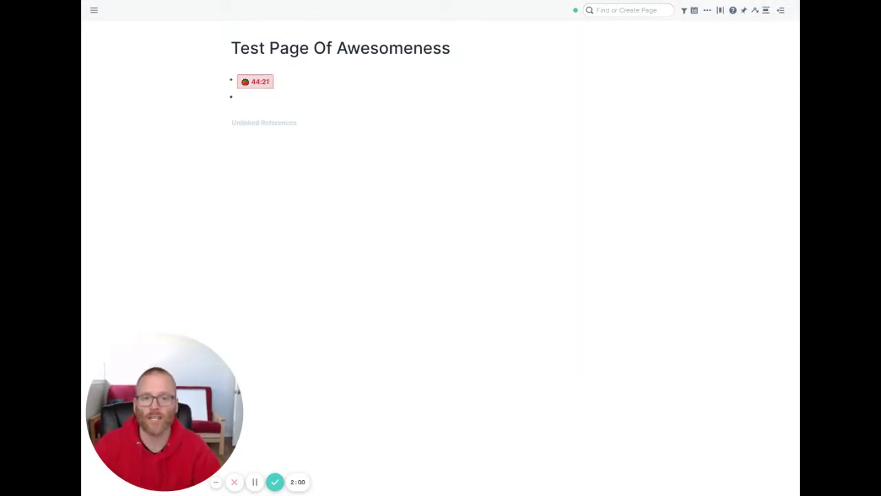
# Remove the Pomodoro timer and the extra block so only one blank block remains
pyautogui.press('BackSpace')
pyautogui.press('BackSpace')
pyautogui.press('BackSpace')
pyautogui.press('BackSpace')
pyautogui.press('BackSpace')
pyautogui.press('BackSpace')
pyautogui.press('BackSpace')
pyautogui.press('BackSpace')
pyautogui.press('BackSpace')
pyautogui.press('BackSpace')
pyautogui.press('BackSpace')
pyautogui.press('BackSpace')
pyautogui.press('BackSpace')
pyautogui.press('BackSpace')
pyautogui.press('BackSpace')
pyautogui.press('BackSpace')
pyautogui.press('BackSpace')
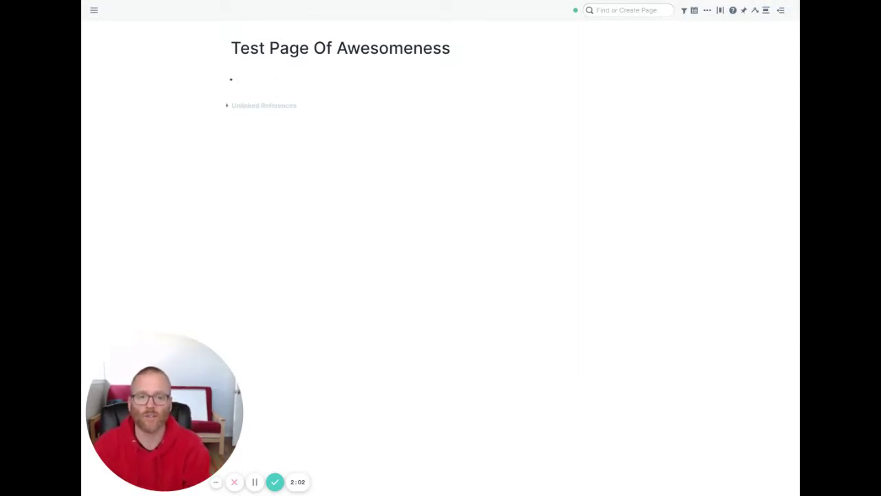
# Add a second block and insert a Pomodoro timer with the default 25 minutes in it
pyautogui.press('Return')
pyautogui.write('/pomo')
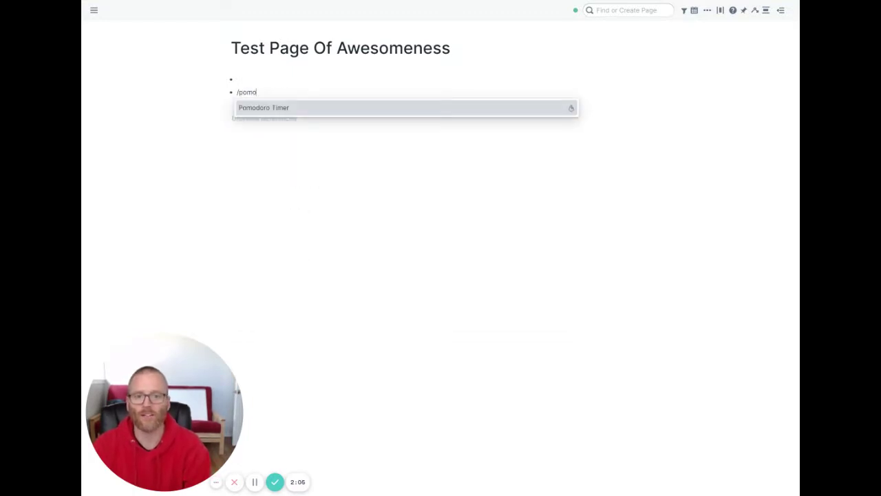
pyautogui.press('Return')
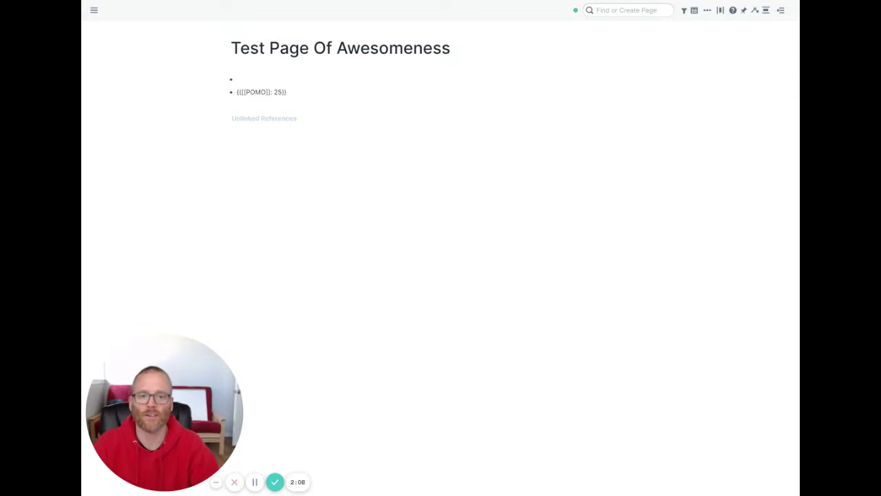
pyautogui.press('Return')
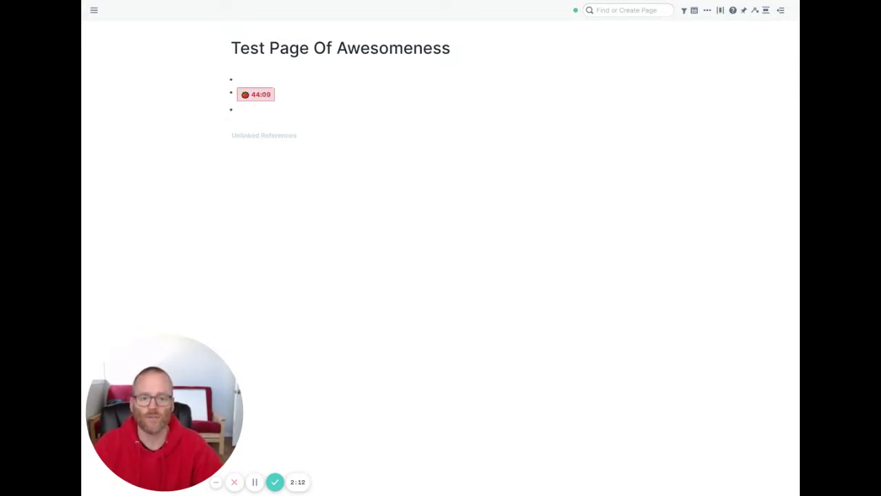
pyautogui.click(252, 481)
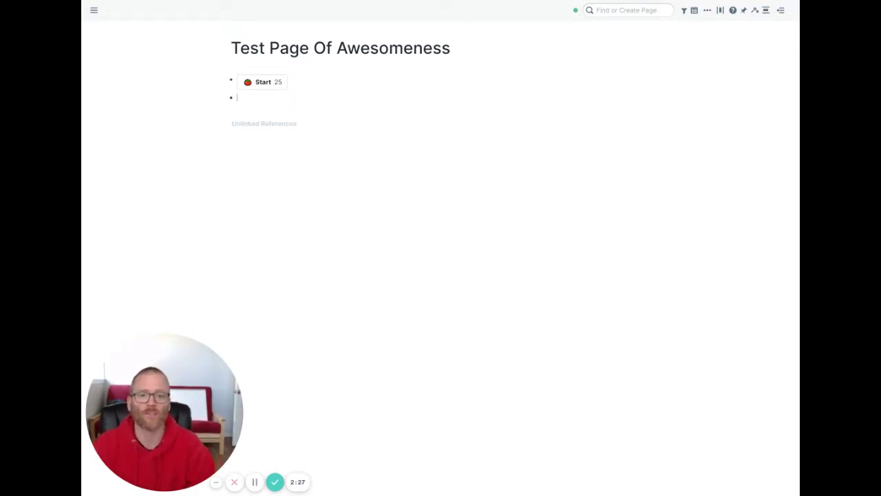
# Start the 25-minute timer and delete its content from the block
pyautogui.click(275, 84)
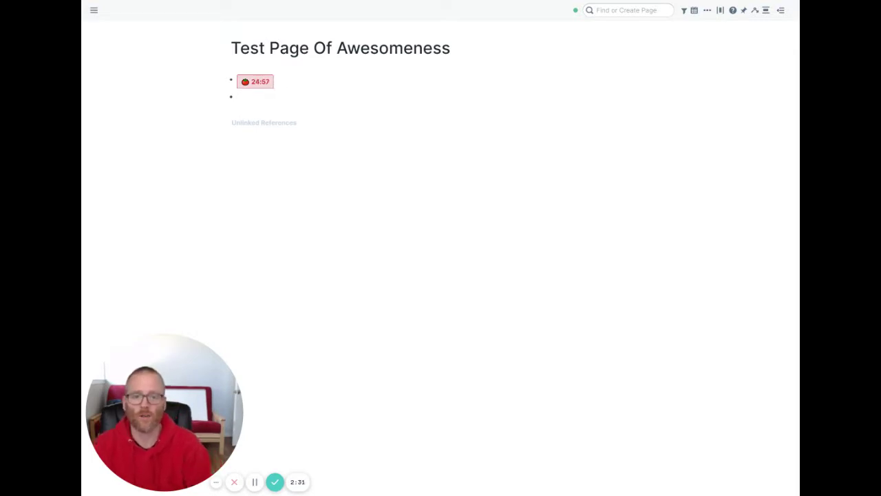
pyautogui.press('BackSpace')
pyautogui.press('BackSpace')
pyautogui.press('BackSpace')
pyautogui.press('BackSpace')
pyautogui.press('BackSpace')
pyautogui.press('BackSpace')
pyautogui.press('BackSpace')
pyautogui.press('BackSpace')
pyautogui.press('BackSpace')
pyautogui.press('BackSpace')
pyautogui.press('BackSpace')
pyautogui.press('BackSpace')
pyautogui.press('BackSpace')
pyautogui.press('BackSpace')
# Reinsert a Pomodoro timer in the cleared first block, followed by an empty block
pyautogui.write('{')
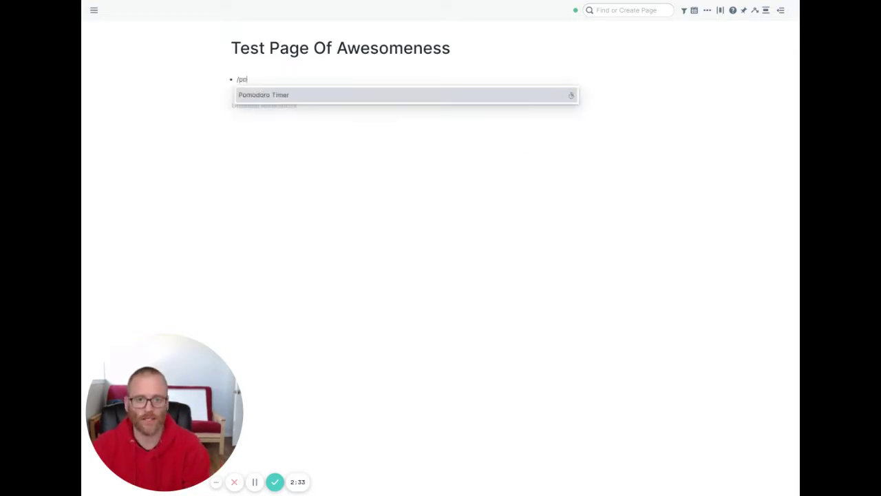
pyautogui.write('pomo')
pyautogui.press('BackSpace')
pyautogui.press('BackSpace')
pyautogui.press('Return')
pyautogui.press('Return')
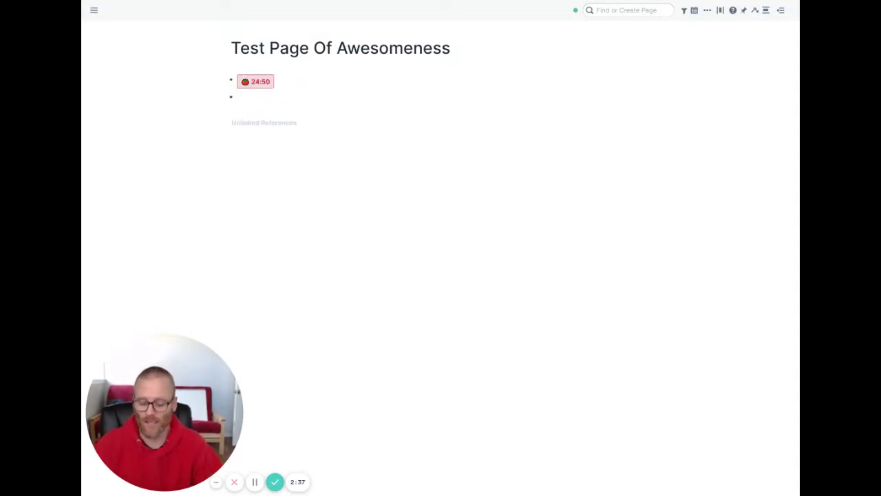
# Delete both blocks at once and insert a fresh Pomodoro timer on the cleared page
pyautogui.hotkey('shift', 'Up')
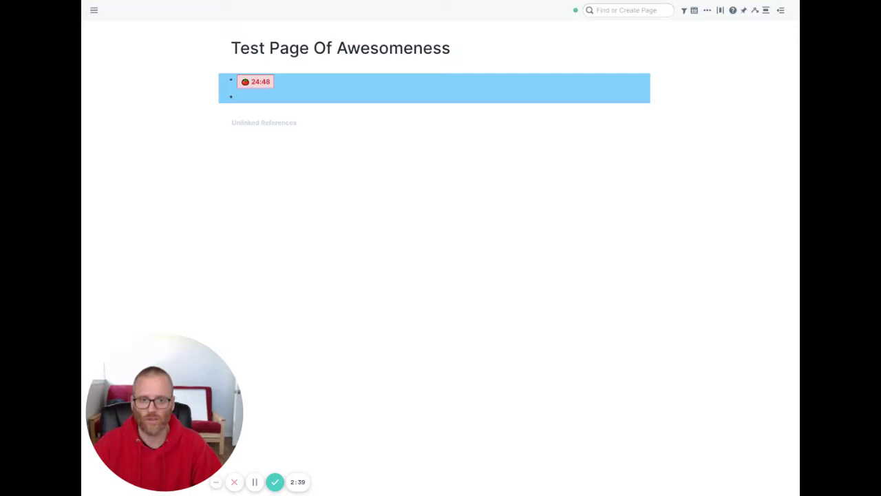
pyautogui.press('BackSpace')
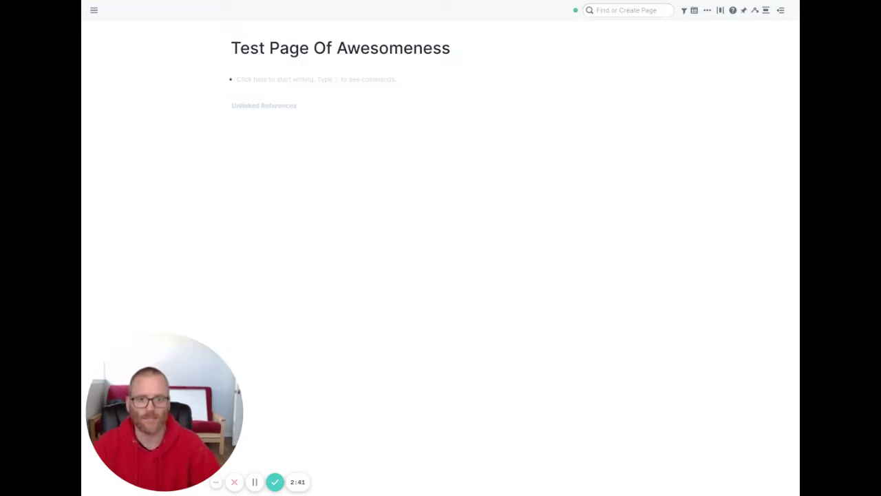
pyautogui.click(237, 79)
pyautogui.write('/pom')
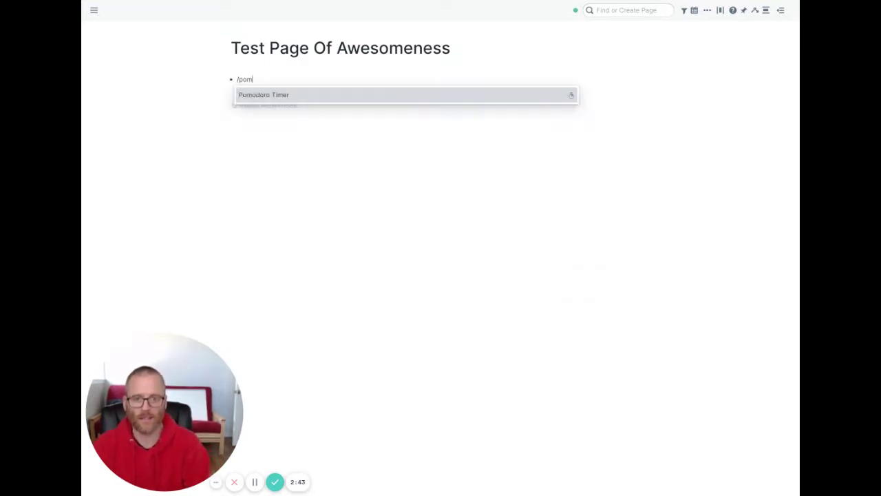
pyautogui.press('Return')
pyautogui.press('Return')
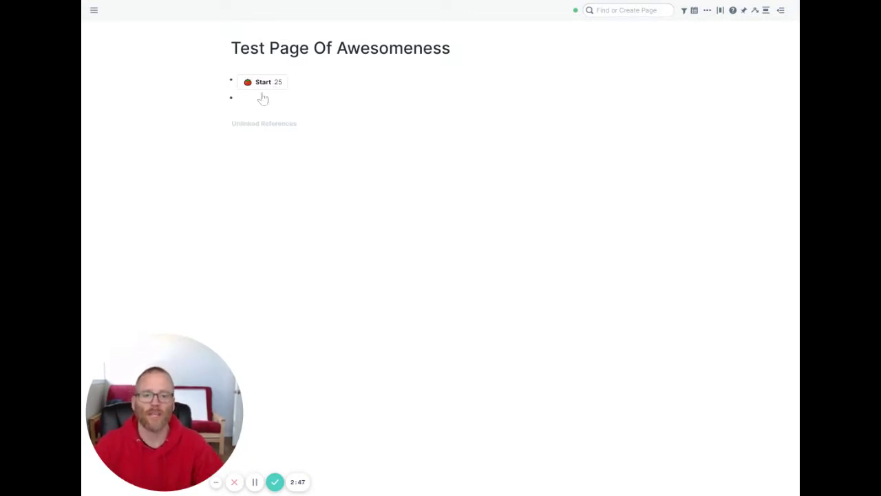
# Delete the unstarted timer block and the empty block beneath it
pyautogui.press('Escape')
pyautogui.hotkey('shift', 'Up')
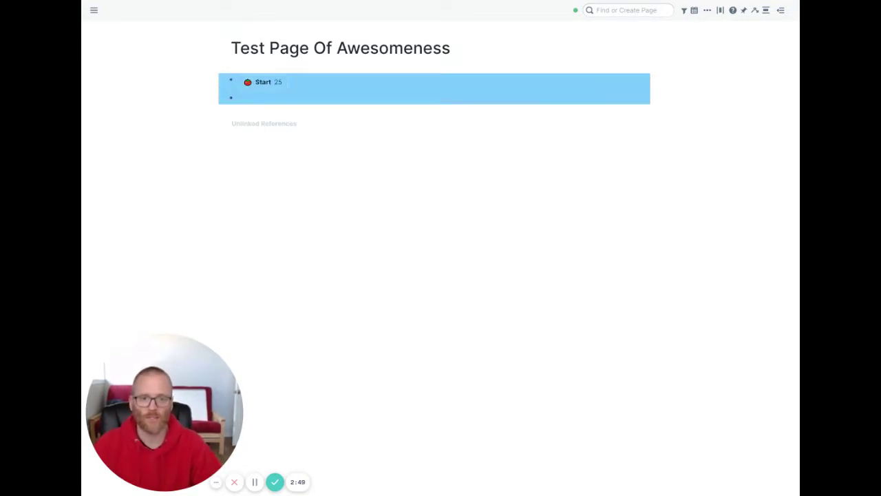
pyautogui.press('BackSpace')
# Add two top-level blocks named "Section 1" and "Section 2"
pyautogui.click(265, 88)
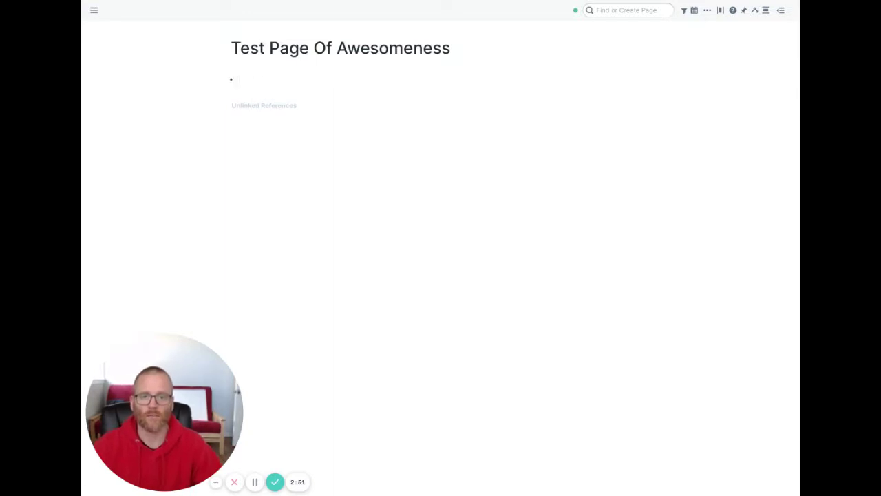
pyautogui.write('Section 1')
pyautogui.press('Return')
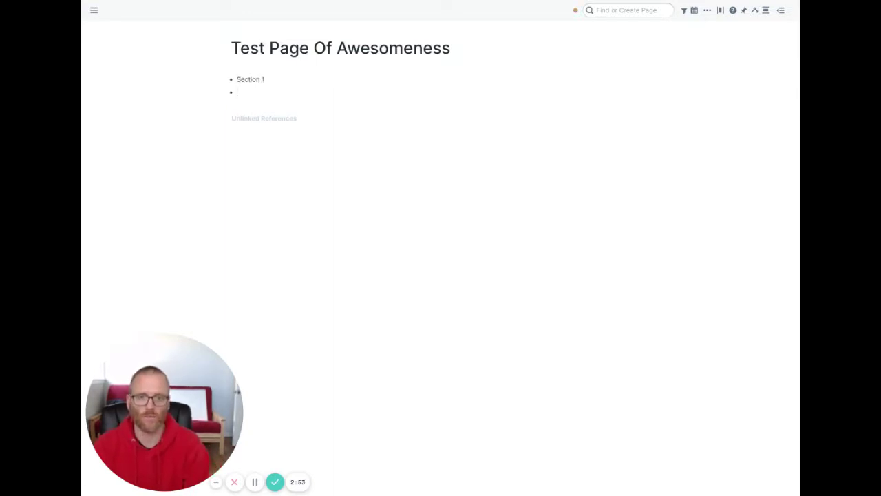
pyautogui.write('Section 2')
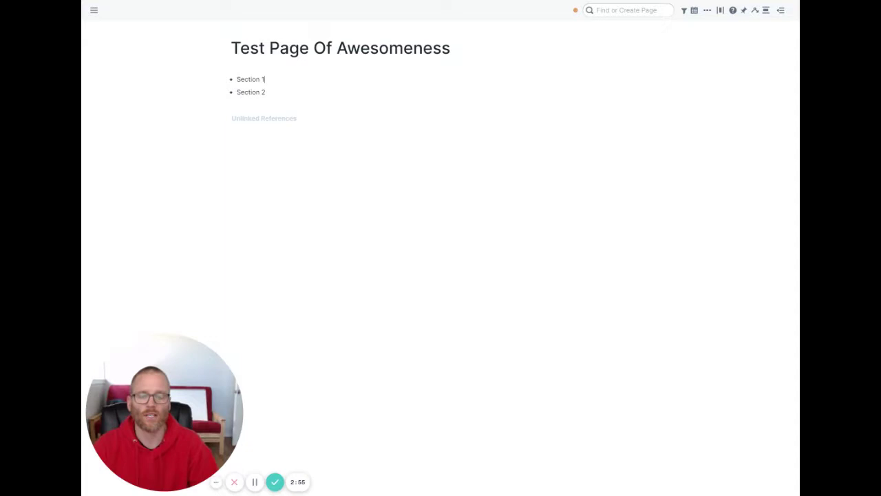
# Add a nested block under Section 1 with the text "asdfasdfasdfasdf"
pyautogui.press('Up')
pyautogui.press('Return')
pyautogui.press('Tab')
pyautogui.write('asdfasdfasdfasdf')
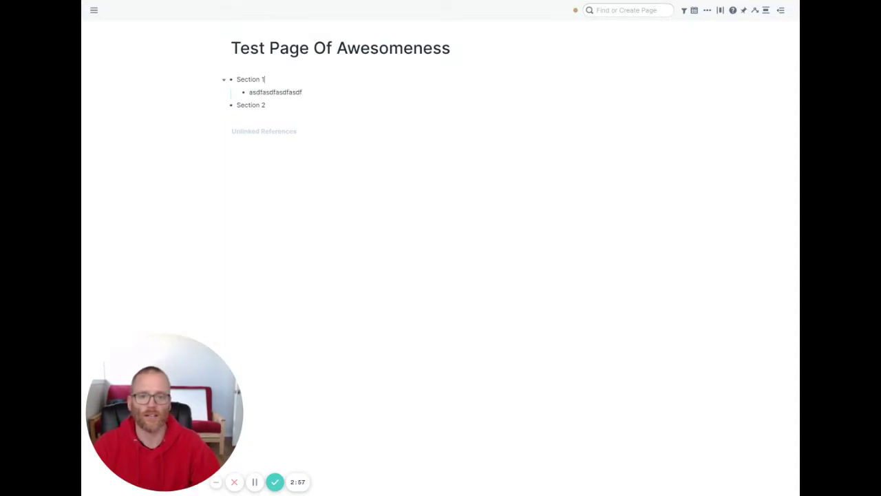
# Insert a 25-minute Pomodoro timer as the first nested block under Section 1 and start it
pyautogui.press('Home')
pyautogui.press('Return')
pyautogui.write('/pomo')
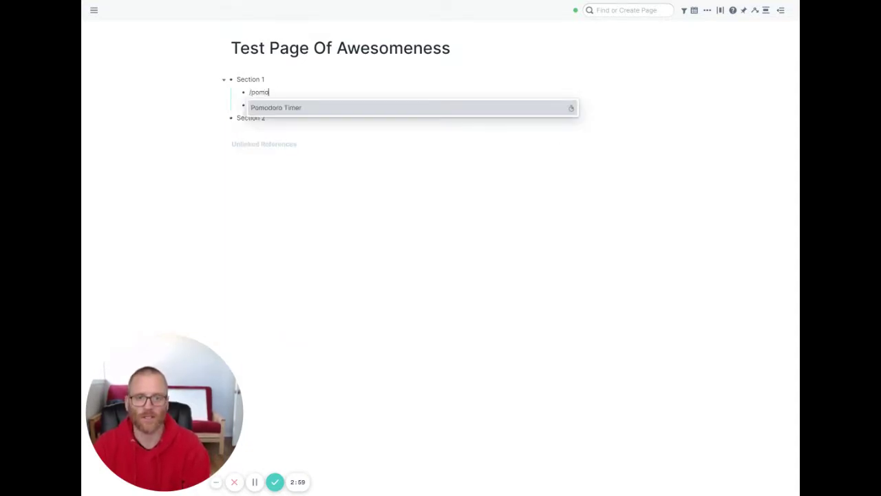
pyautogui.press('Return')
pyautogui.click(302, 110)
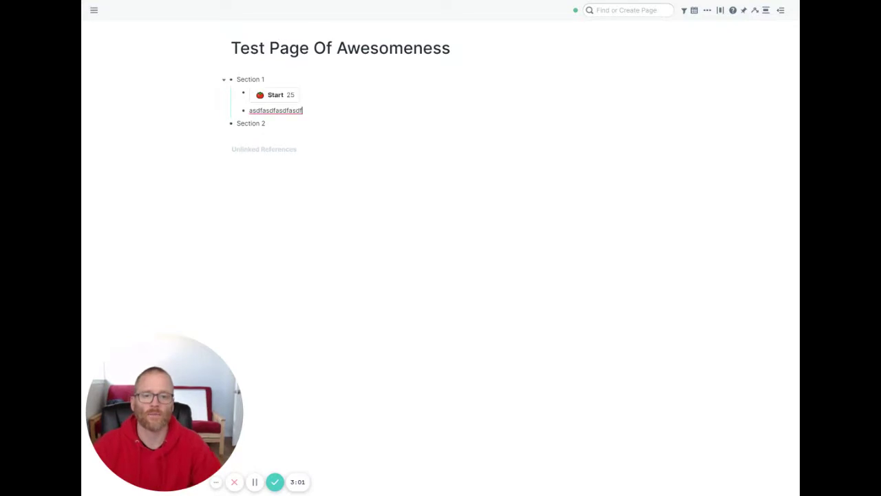
pyautogui.click(277, 94)
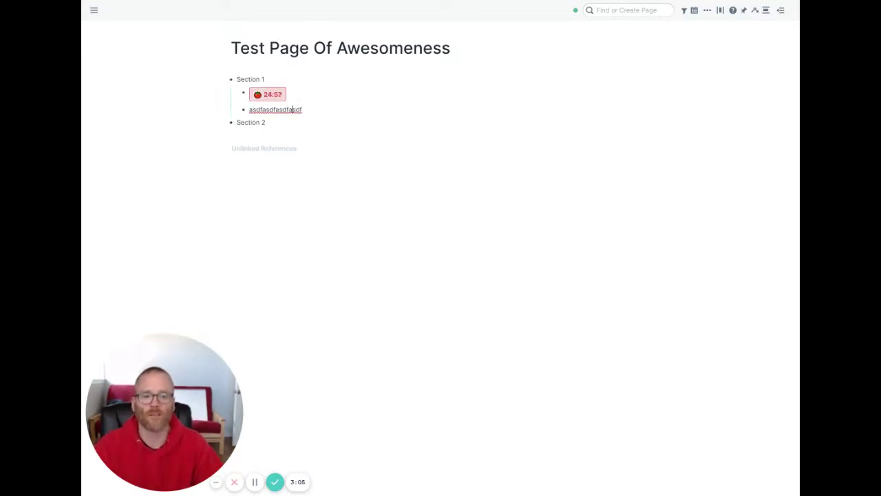
# Delete the Pomodoro timer block nested under Section 1
pyautogui.press('Up')
pyautogui.press('Escape')
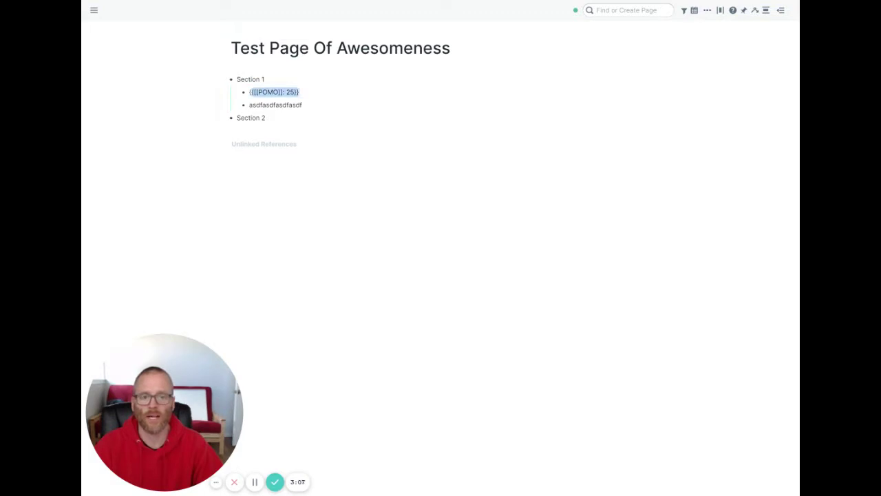
pyautogui.click(273, 95)
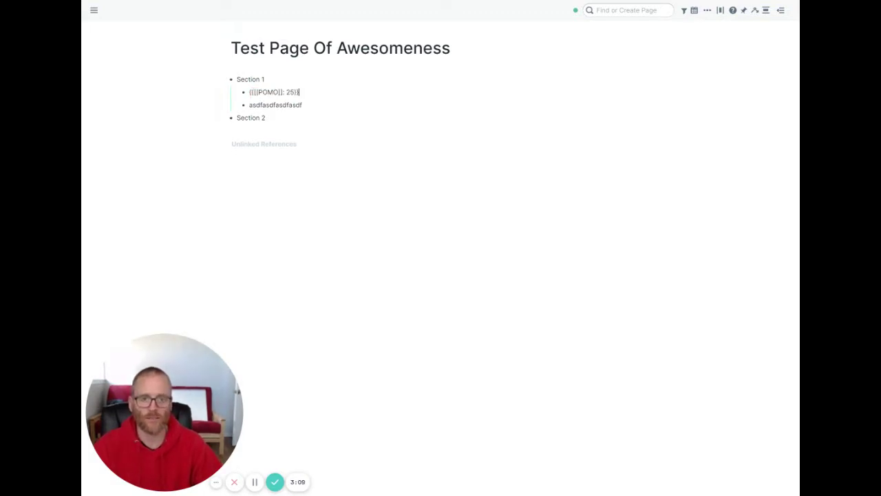
pyautogui.hotkey('shift', 'Left')
pyautogui.hotkey('shift', 'Left')
pyautogui.hotkey('shift', 'Left')
pyautogui.hotkey('shift', 'Left')
pyautogui.hotkey('shift', 'Left')
pyautogui.hotkey('shift', 'Left')
pyautogui.hotkey('shift', 'Left')
pyautogui.hotkey('shift', 'Left')
pyautogui.hotkey('shift', 'Left')
pyautogui.hotkey('shift', 'Left')
pyautogui.hotkey('shift', 'Left')
pyautogui.hotkey('shift', 'Left')
pyautogui.hotkey('shift', 'Left')
pyautogui.hotkey('shift', 'Left')
pyautogui.hotkey('shift', 'Left')
pyautogui.hotkey('shift', 'Left')
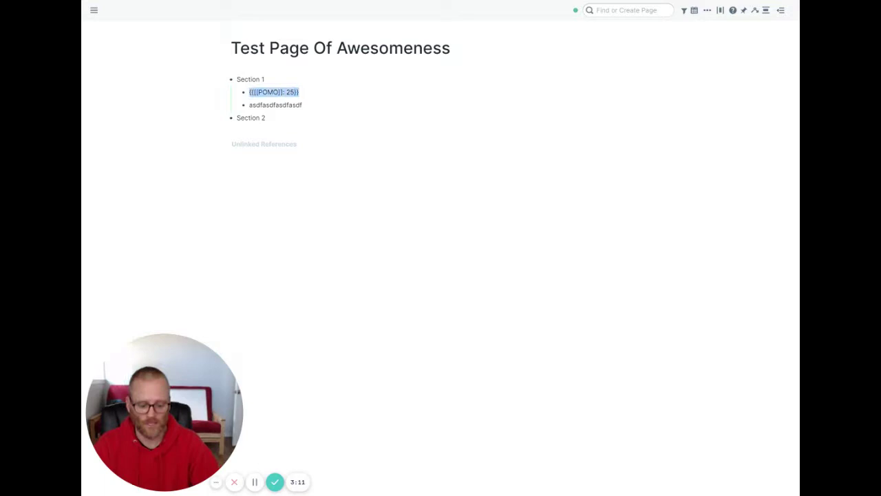
pyautogui.press('BackSpace')
pyautogui.press('BackSpace')
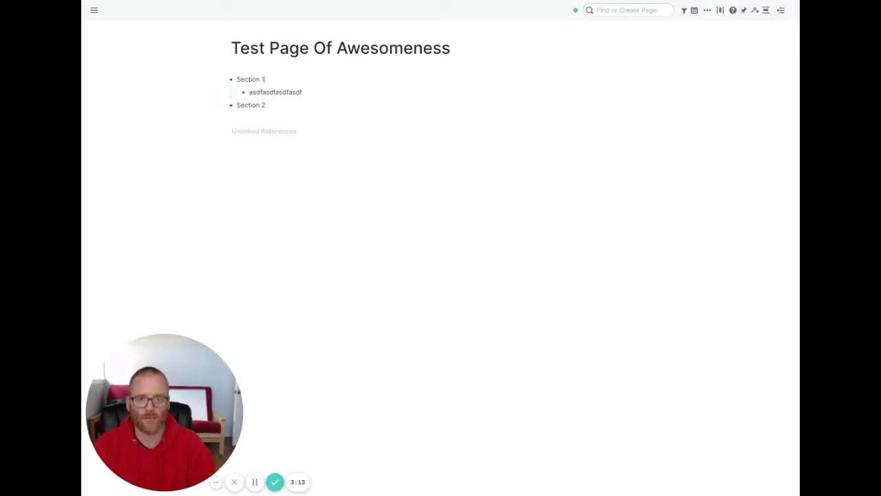
# Add a 25-minute Pomodoro timer as a new first nested block under Section 1 and get it running
pyautogui.press('Return')
pyautogui.write('/pom')
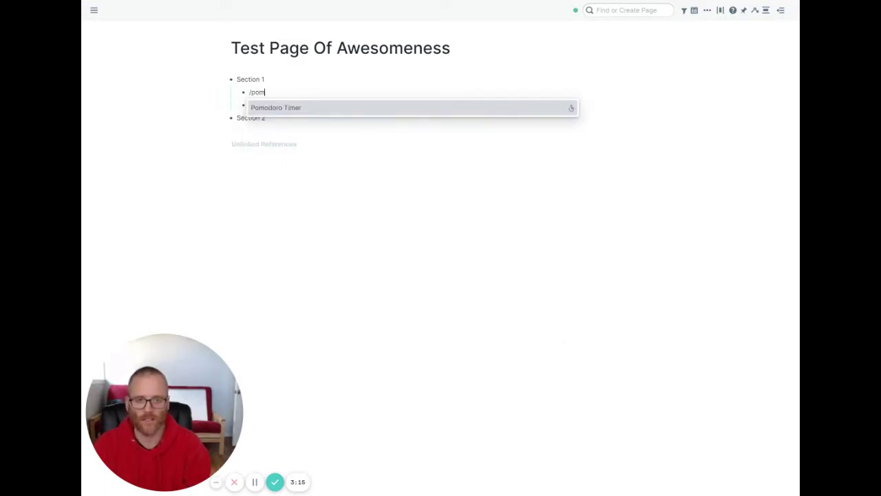
pyautogui.press('Return')
pyautogui.click(301, 104)
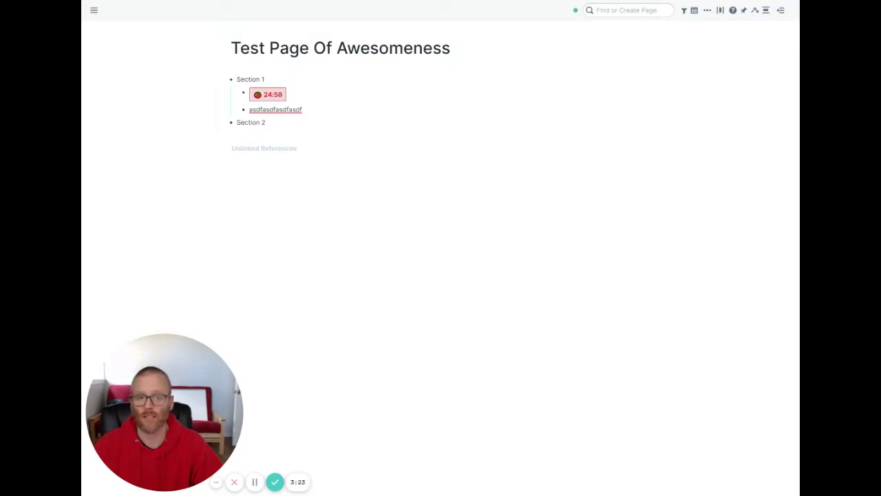
# Clear the timer code in the nested block under Section 1 and insert a 25-minute Pomodoro timer in that same block
pyautogui.click(285, 95)
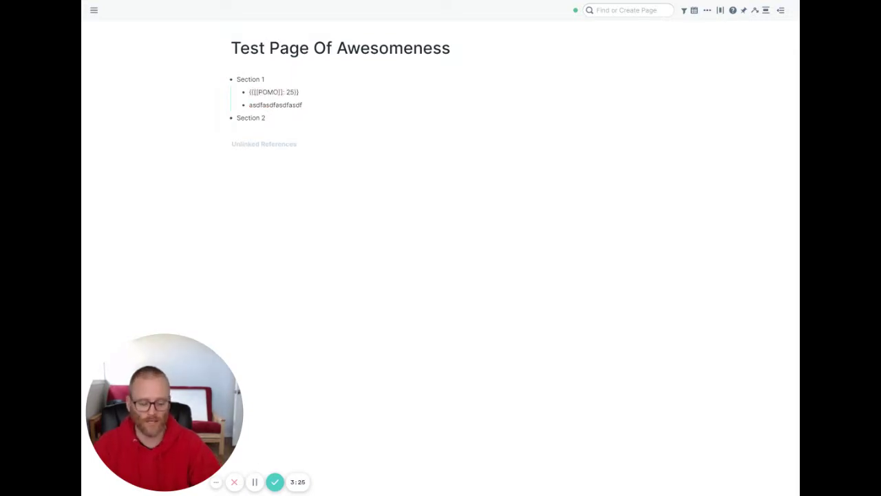
pyautogui.hotkey('shift', 'Left')
pyautogui.hotkey('shift', 'Left')
pyautogui.hotkey('shift', 'Left')
pyautogui.hotkey('shift', 'Left')
pyautogui.hotkey('shift', 'Left')
pyautogui.hotkey('shift', 'Left')
pyautogui.hotkey('shift', 'Left')
pyautogui.hotkey('shift', 'Left')
pyautogui.hotkey('shift', 'Left')
pyautogui.hotkey('shift', 'Left')
pyautogui.hotkey('shift', 'Left')
pyautogui.hotkey('shift', 'Left')
pyautogui.hotkey('shift', 'Left')
pyautogui.hotkey('shift', 'Left')
pyautogui.hotkey('shift', 'Left')
pyautogui.hotkey('shift', 'Left')
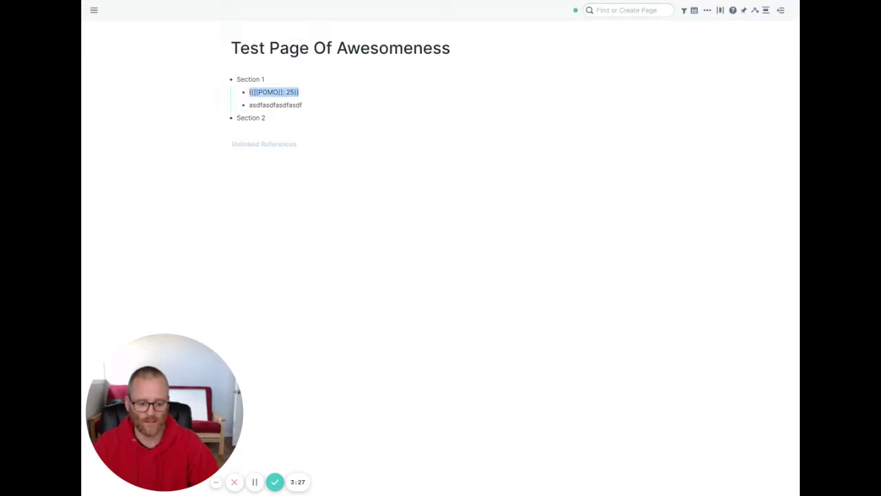
pyautogui.press('BackSpace')
pyautogui.write('/po')
pyautogui.press('Return')
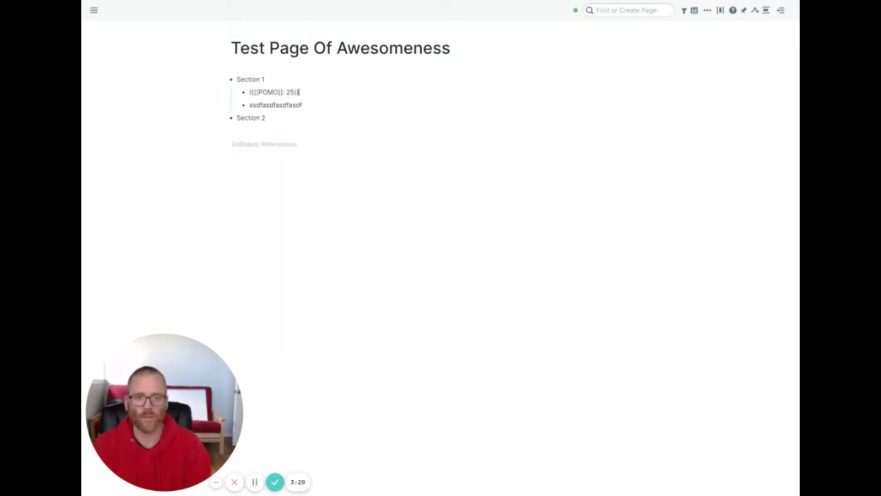
pyautogui.click(302, 104)
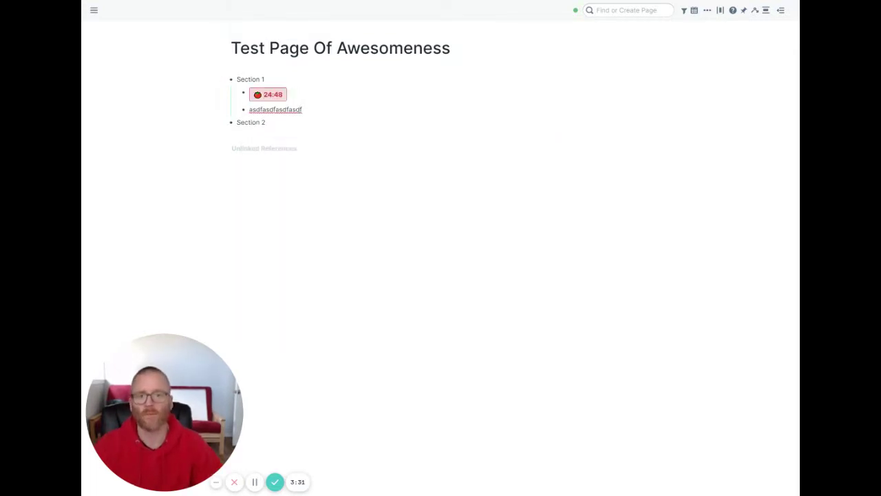
# Delete the whole timer block nested under Section 1 and insert a 25-minute Pomodoro timer in a new block there
pyautogui.click(298, 92)
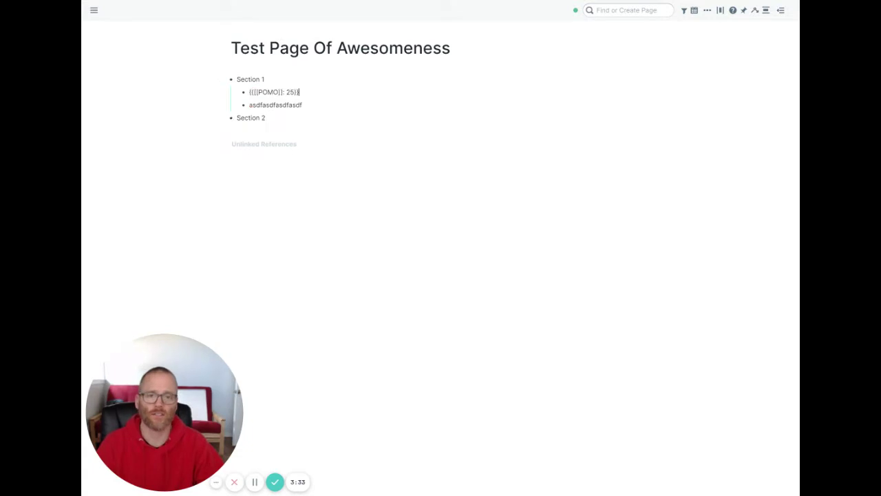
pyautogui.hotkey('shift', 'Left')
pyautogui.hotkey('shift', 'Left')
pyautogui.hotkey('shift', 'Left')
pyautogui.hotkey('shift', 'Left')
pyautogui.hotkey('shift', 'Left')
pyautogui.hotkey('shift', 'Left')
pyautogui.hotkey('shift', 'Left')
pyautogui.hotkey('shift', 'Left')
pyautogui.hotkey('shift', 'Left')
pyautogui.hotkey('shift', 'Left')
pyautogui.hotkey('shift', 'Left')
pyautogui.hotkey('shift', 'Left')
pyautogui.hotkey('shift', 'Left')
pyautogui.hotkey('shift', 'Left')
pyautogui.hotkey('shift', 'Left')
pyautogui.hotkey('shift', 'Left')
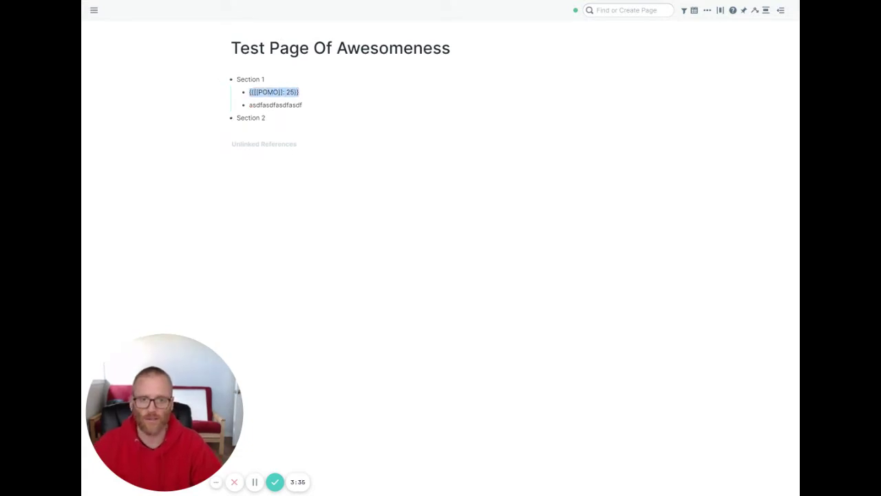
pyautogui.press('BackSpace')
pyautogui.press('BackSpace')
pyautogui.press('Return')
pyautogui.write('/pom')
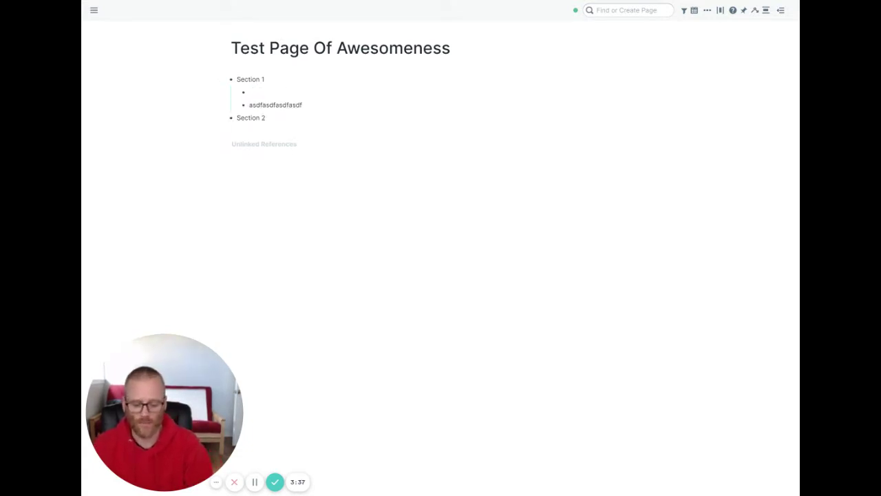
pyautogui.press('Return')
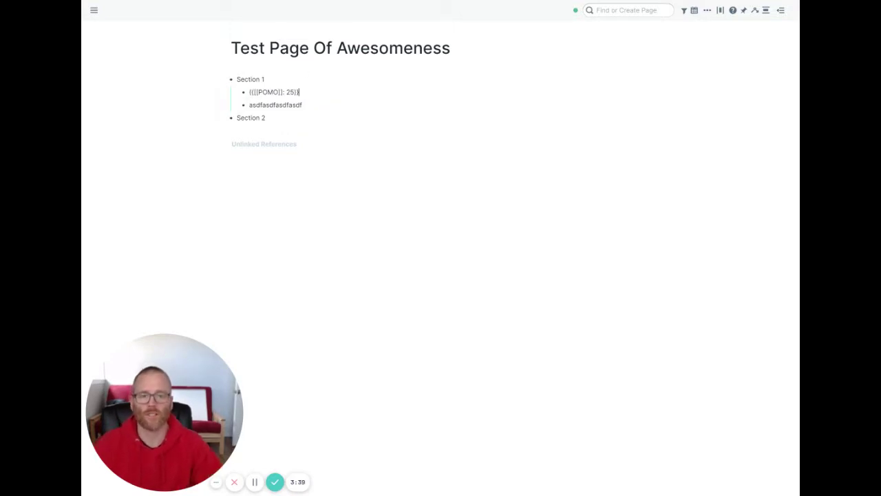
pyautogui.click(301, 110)
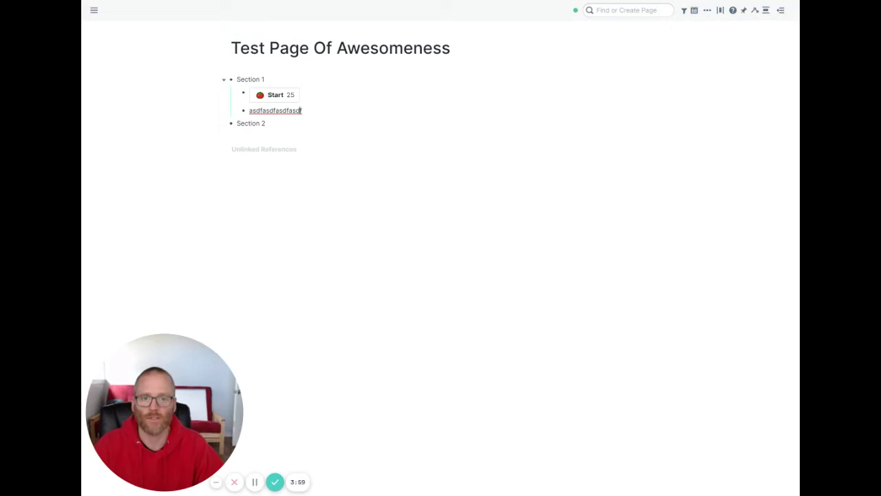
# Insert a 25-minute Pomodoro timer in a new top-level block above Section 1, followed by an empty block
pyautogui.click(237, 79)
pyautogui.press('Return')
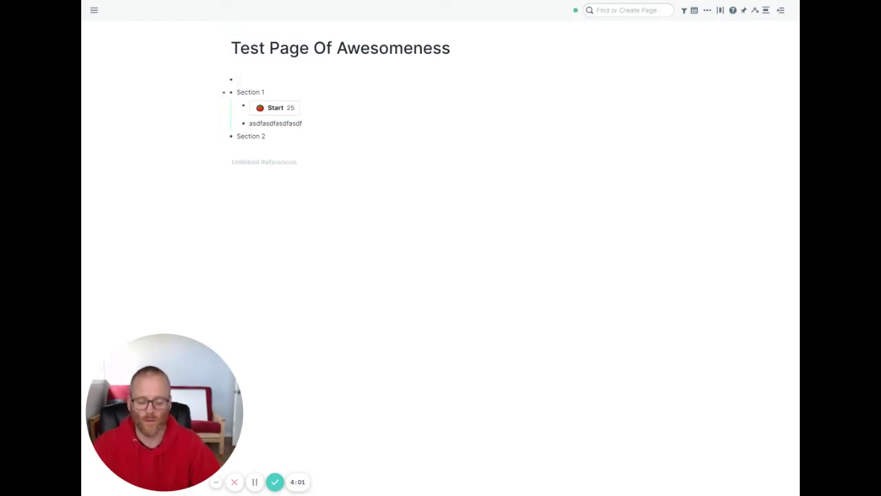
pyautogui.write('/pomo')
pyautogui.press('Return')
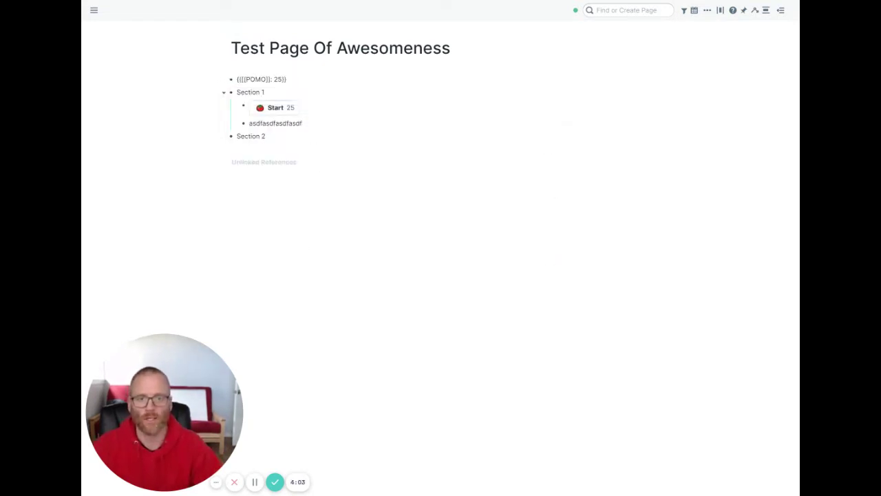
pyautogui.press('Return')
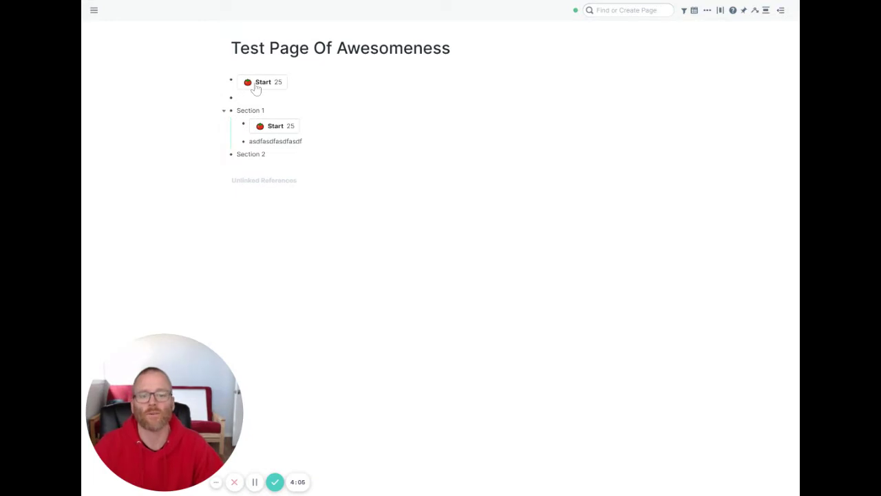
# Replace the timer in the page's first block with a new 25-minute Pomodoro timer and add an empty block below it
pyautogui.press('Up')
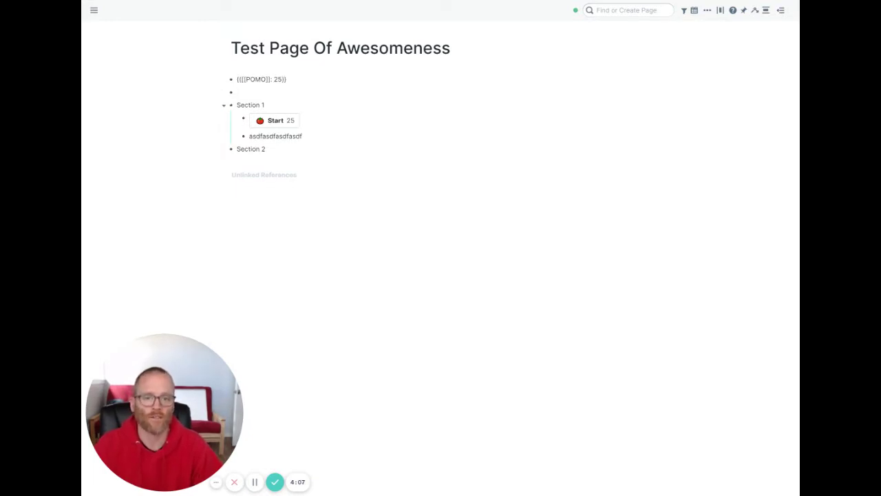
pyautogui.hotkey('shift', 'Left')
pyautogui.hotkey('shift', 'Left')
pyautogui.hotkey('shift', 'Left')
pyautogui.hotkey('shift', 'Left')
pyautogui.hotkey('shift', 'Left')
pyautogui.hotkey('shift', 'Left')
pyautogui.hotkey('shift', 'Left')
pyautogui.hotkey('shift', 'Left')
pyautogui.hotkey('shift', 'Left')
pyautogui.hotkey('shift', 'Left')
pyautogui.hotkey('shift', 'Left')
pyautogui.hotkey('shift', 'Left')
pyautogui.hotkey('shift', 'Left')
pyautogui.hotkey('shift', 'Left')
pyautogui.hotkey('shift', 'Left')
pyautogui.hotkey('shift', 'Left')
pyautogui.press('BackSpace')
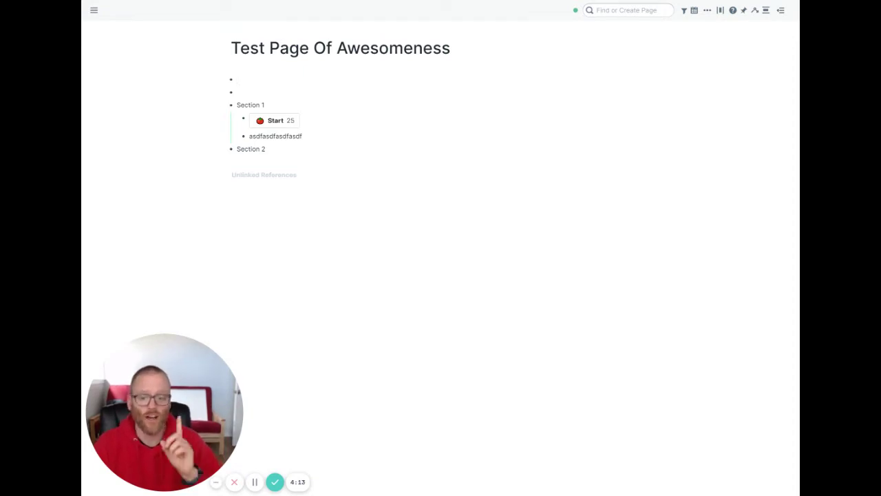
pyautogui.write('/pomo')
pyautogui.press('Return')
pyautogui.press('Return')
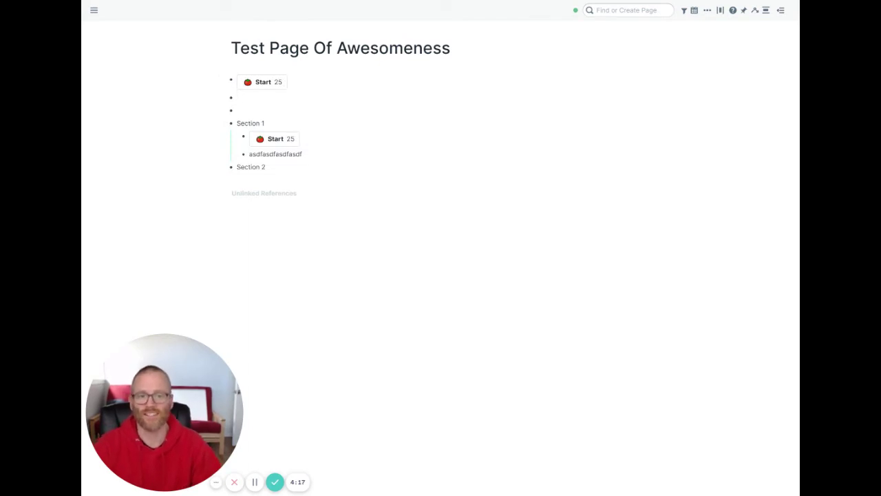
# Clear the page's first block, re-insert a 25-minute Pomodoro timer in it, and add another empty block beneath
pyautogui.press('Escape')
pyautogui.hotkey('shift', 'Up')
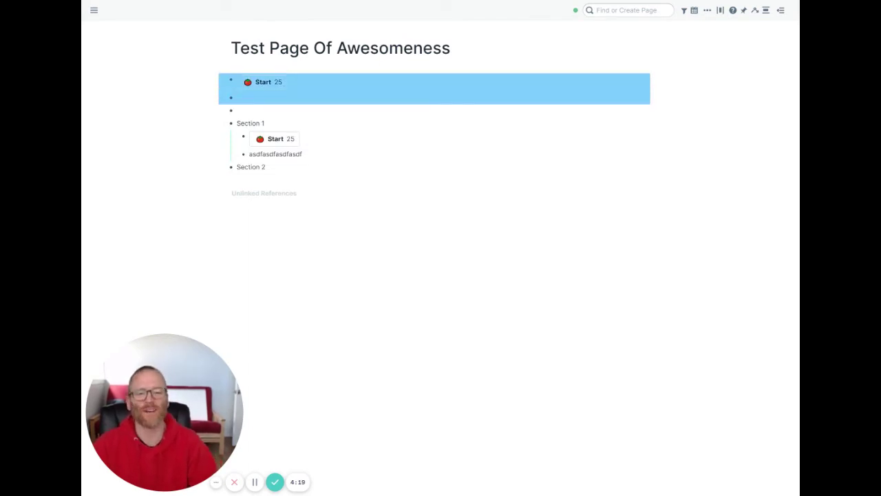
pyautogui.press('Return')
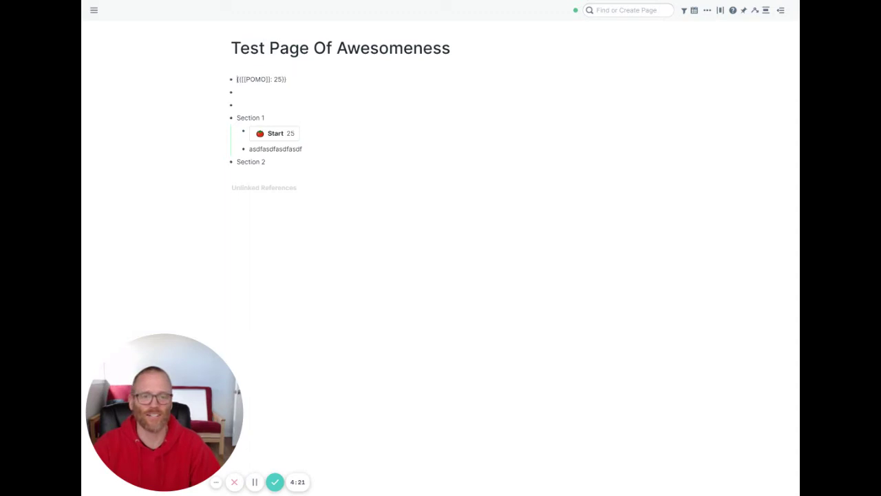
pyautogui.hotkey('ctrl', 'a')
pyautogui.press('BackSpace')
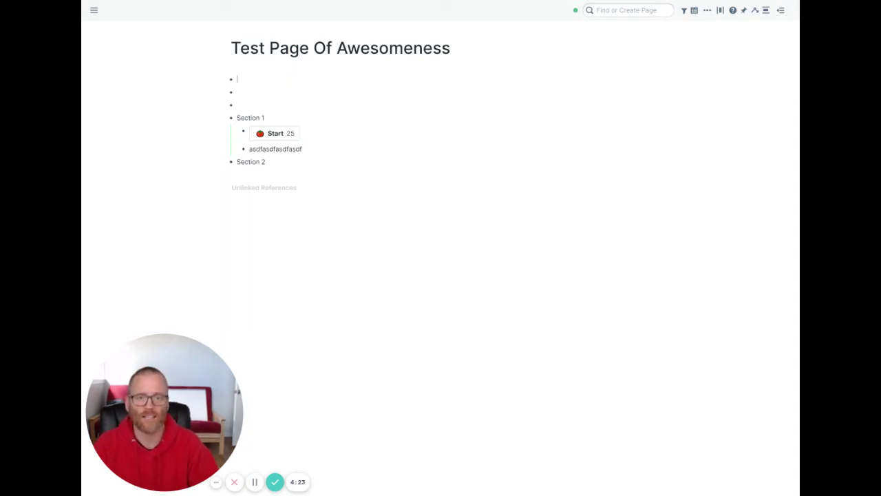
pyautogui.write('/pomo')
pyautogui.press('Return')
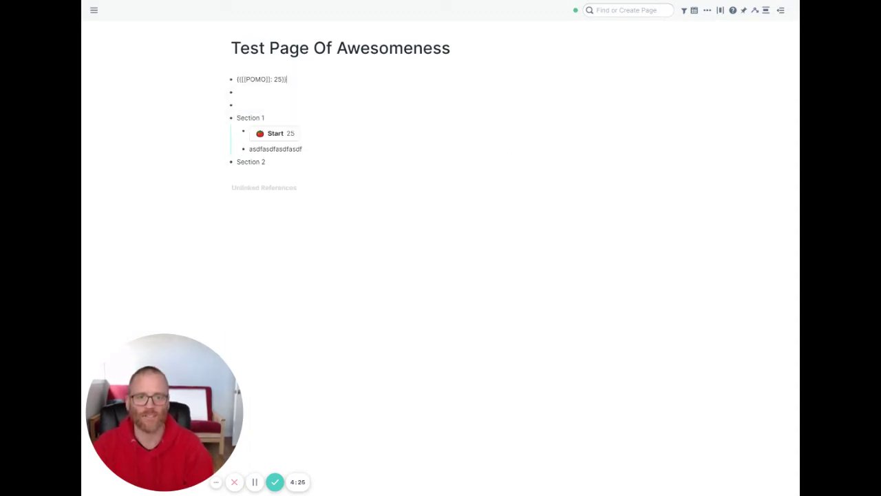
pyautogui.press('Return')
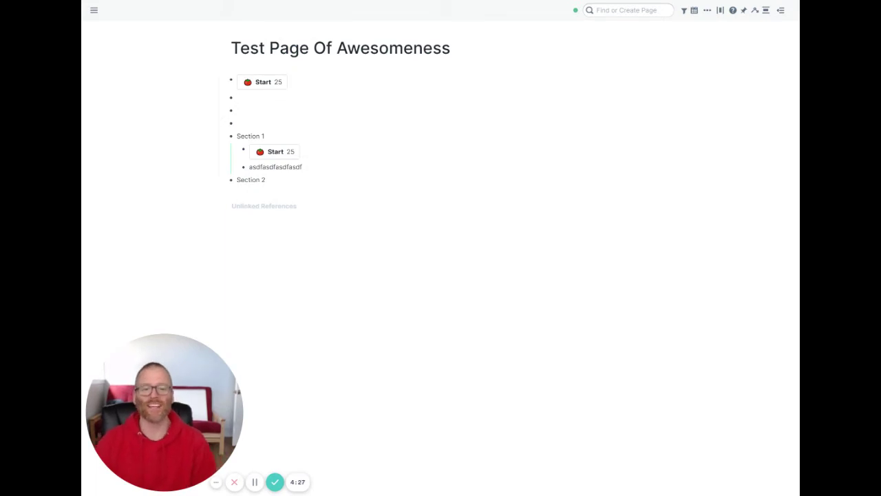